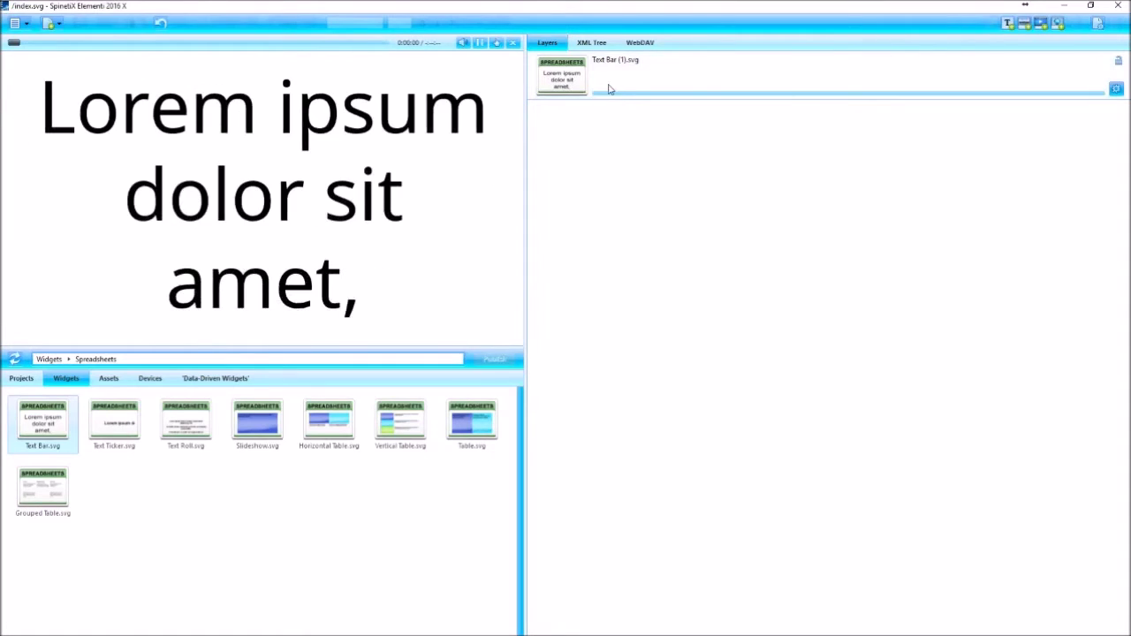
# Select the Text Bar (1).svg layer in the Layers panel.
pyautogui.click(622, 83)
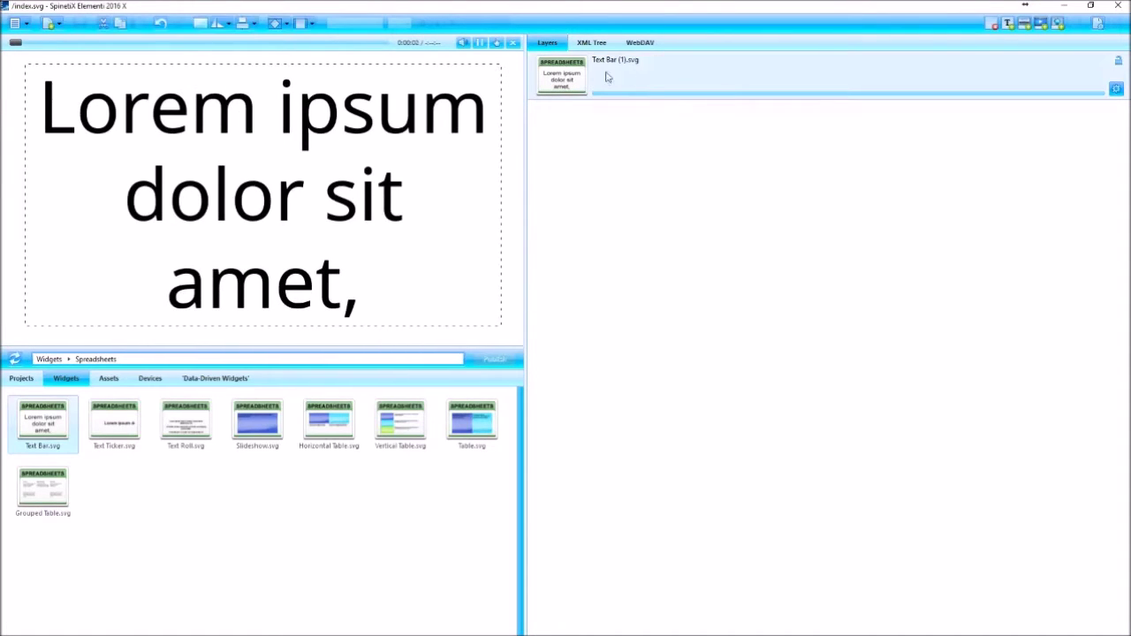
# Open the Text Bar widget, set its data channel to Excel File, and browse from the home folder.
pyautogui.doubleClick(625, 79)
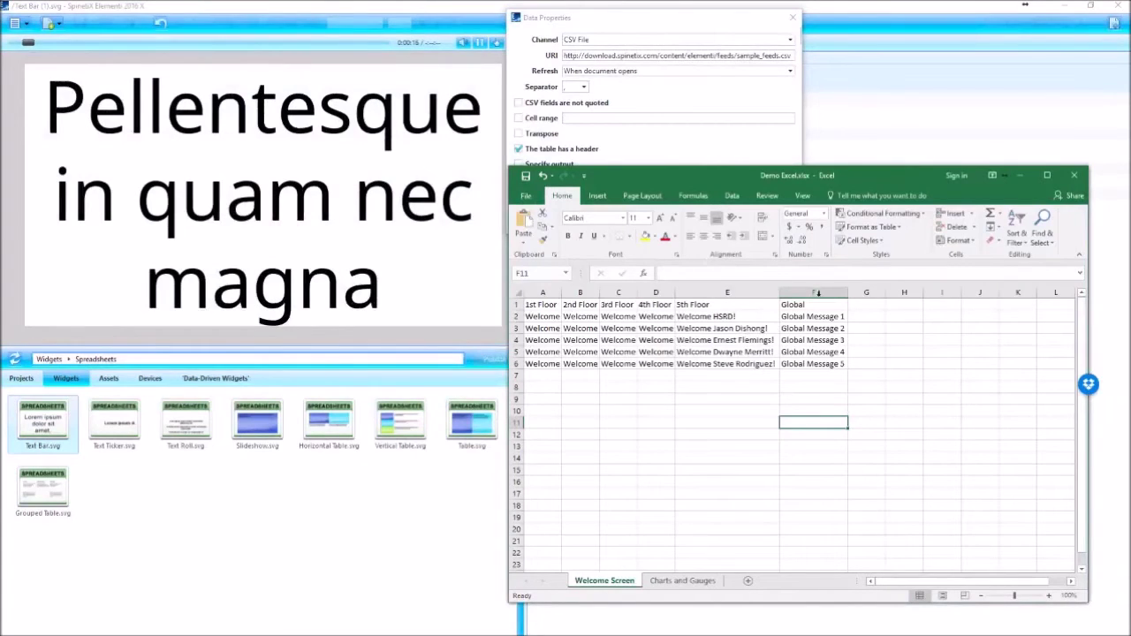
pyautogui.click(1018, 176)
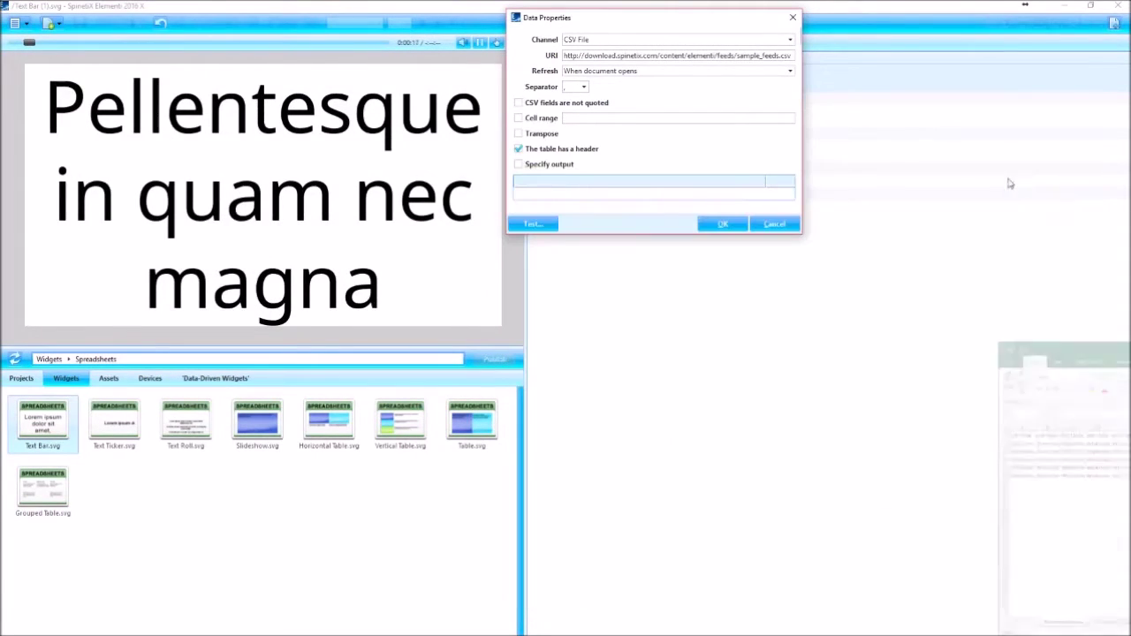
pyautogui.click(588, 39)
pyautogui.click(583, 27)
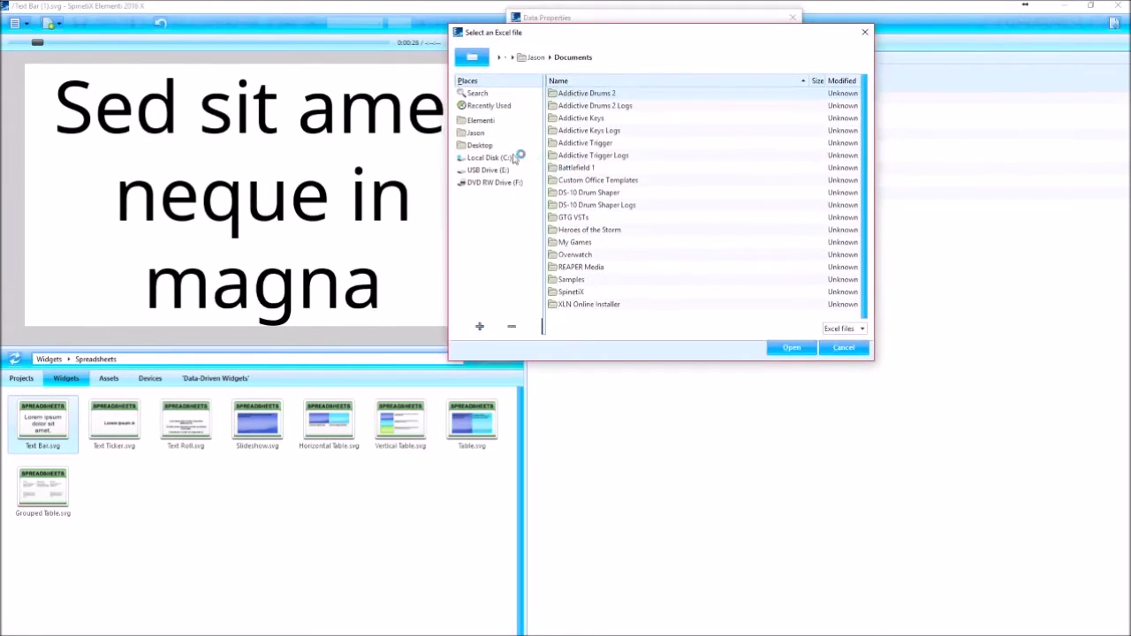
pyautogui.click(477, 133)
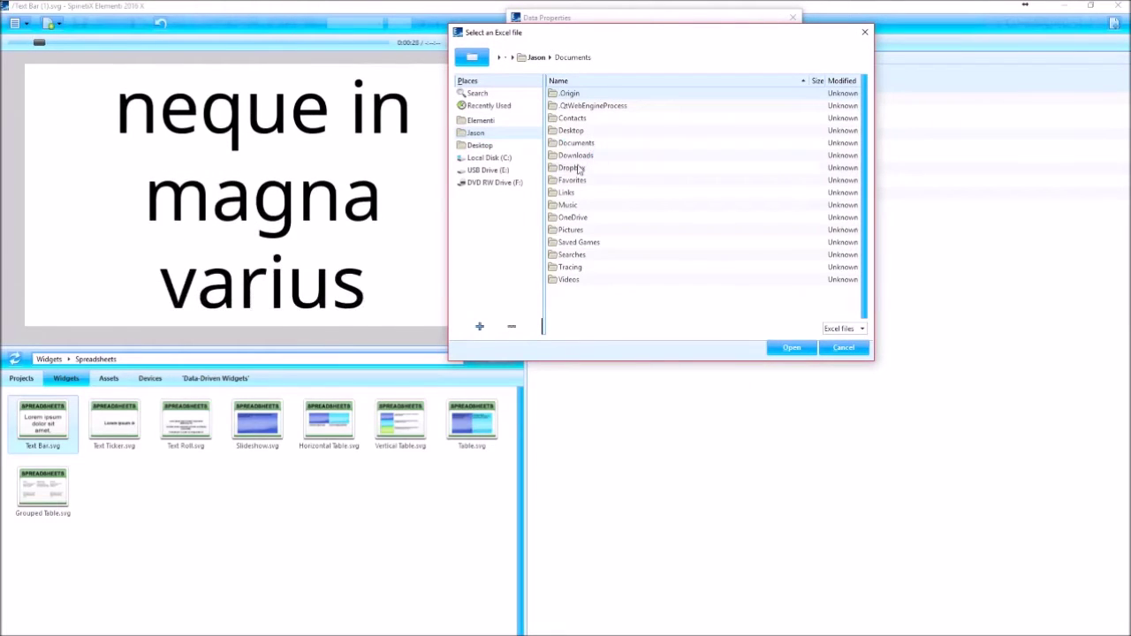
# Load Demo Excel.xlsx from Dropbox\Public, pick its Welcome Screen sheet, and confirm.
pyautogui.doubleClick(574, 168)
pyautogui.doubleClick(568, 118)
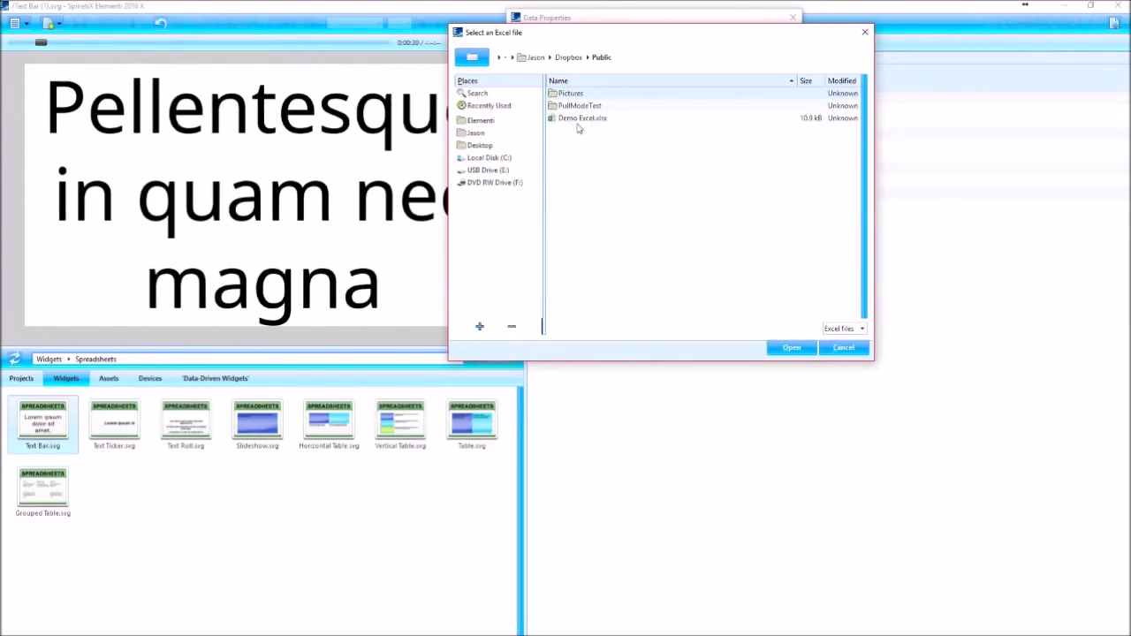
pyautogui.click(587, 118)
pyautogui.click(798, 349)
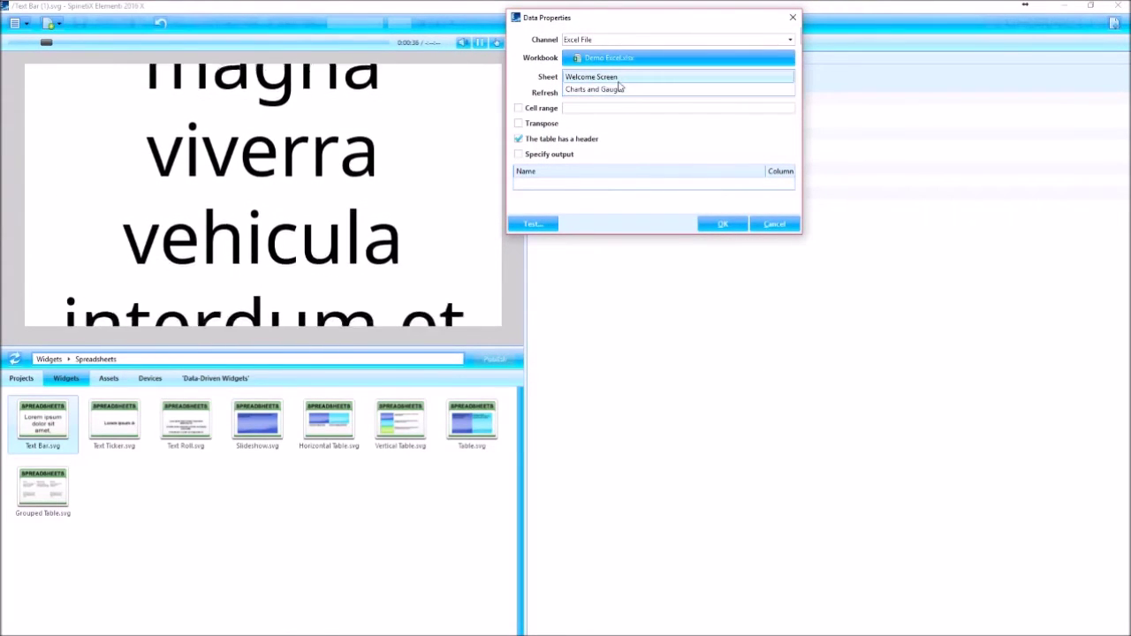
pyautogui.click(619, 81)
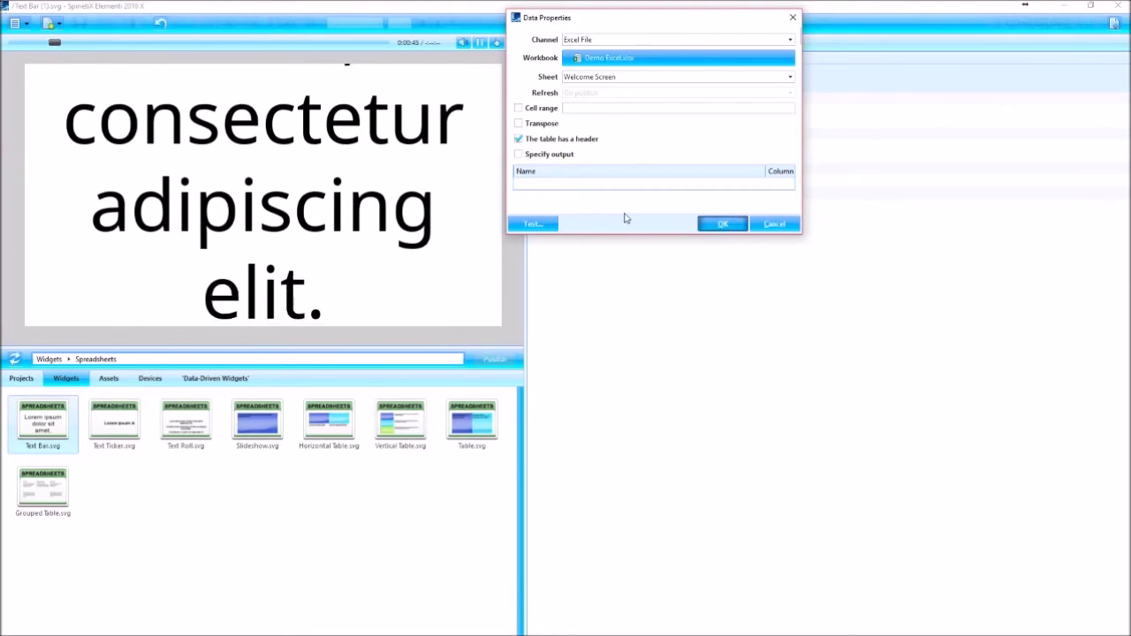
pyautogui.press('Return')
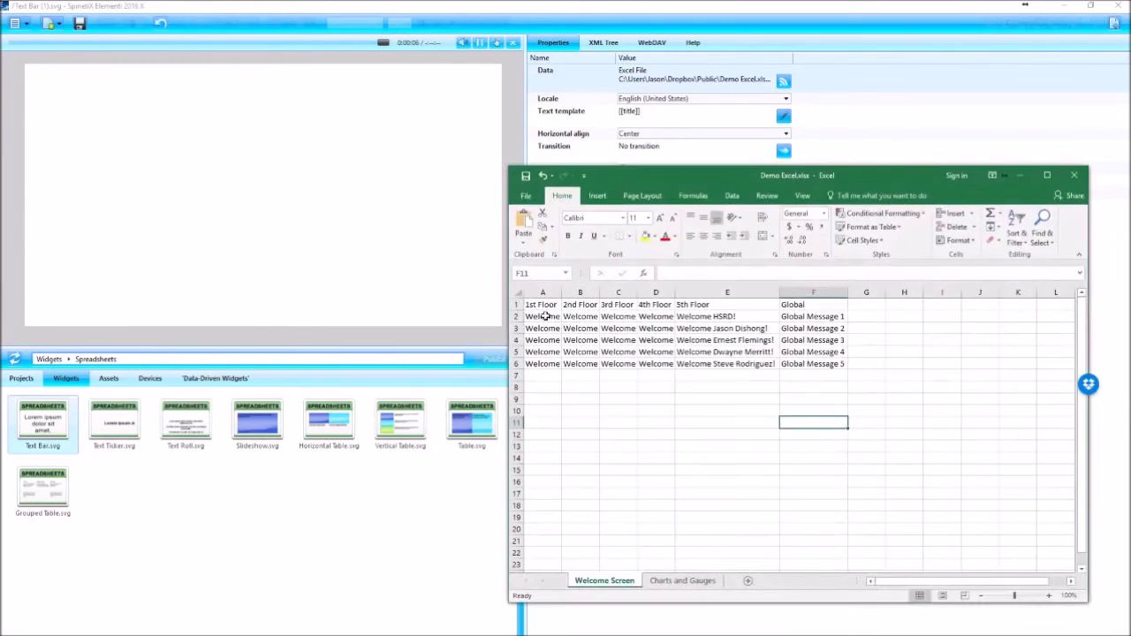
# Check the 1st Floor header in cell A1, then minimize the Excel window.
pyautogui.click(543, 302)
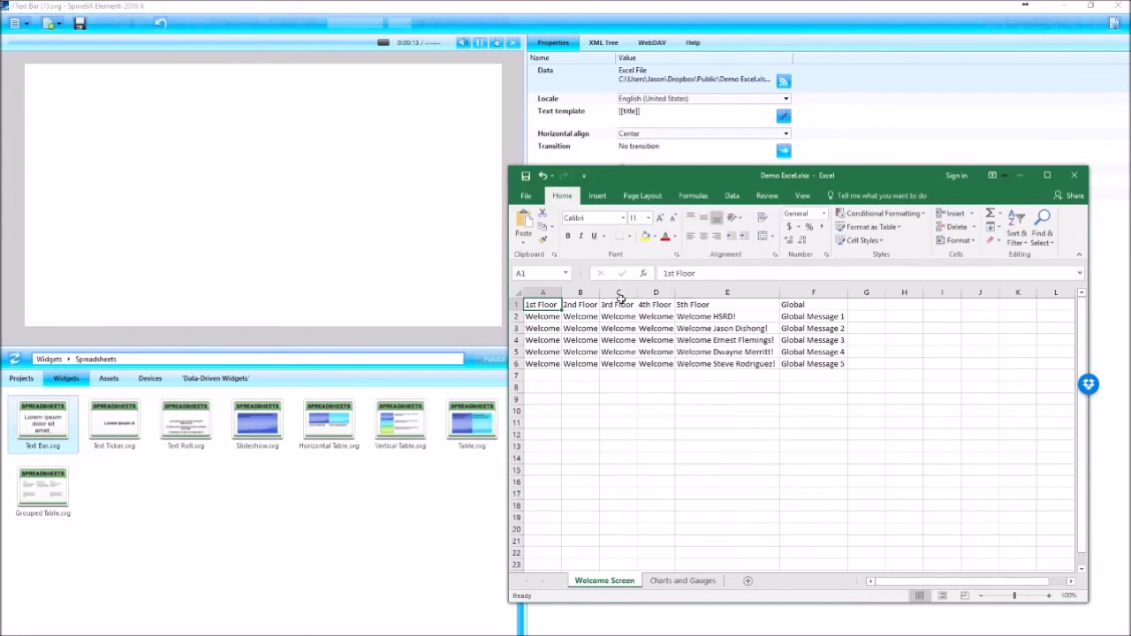
pyautogui.click(1020, 175)
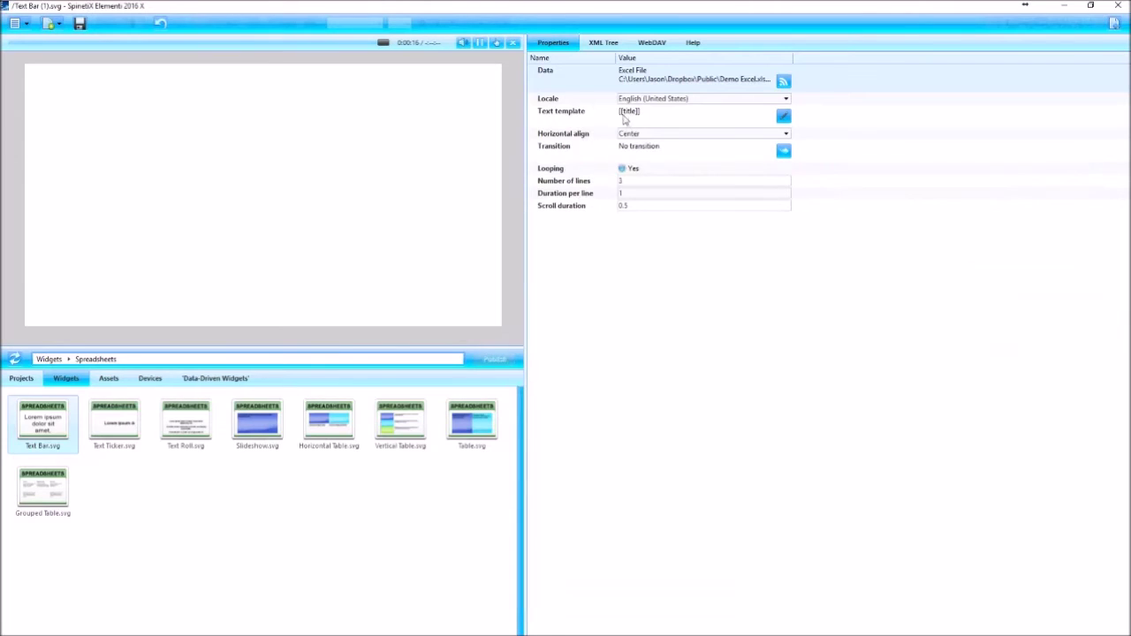
# Replace [[title]] in the Text template with [[1st Floor]], then widen Excel's column A.
pyautogui.click(628, 114)
pyautogui.click(783, 116)
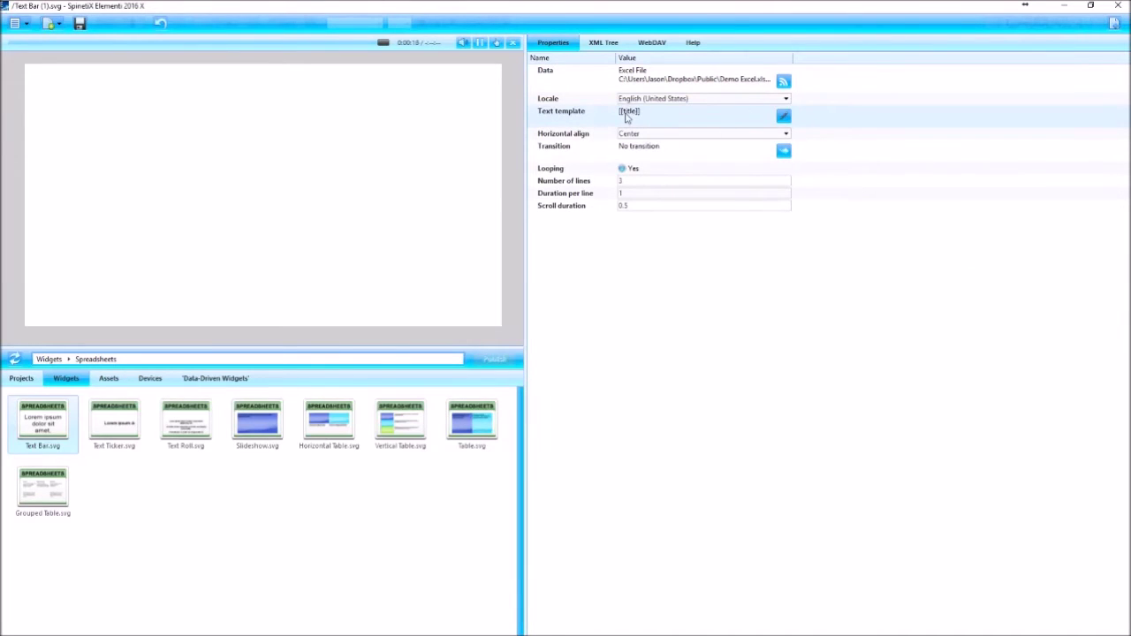
pyautogui.click(529, 77)
pyautogui.press('BackSpace')
pyautogui.press('BackSpace')
pyautogui.press('BackSpace')
pyautogui.press('BackSpace')
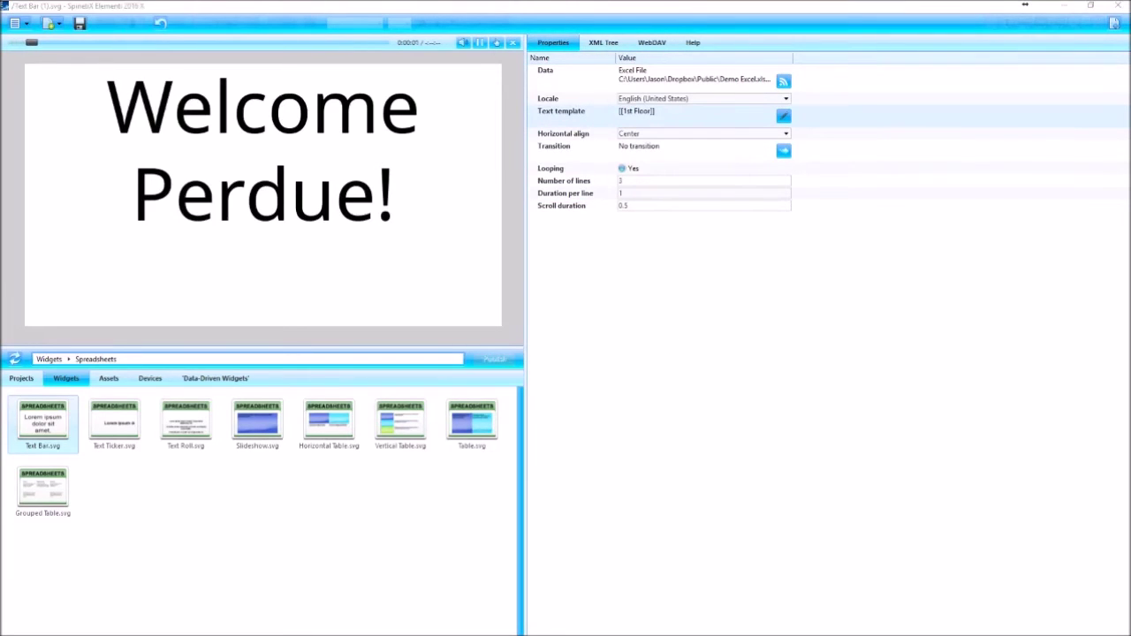
pyautogui.hotkey('alt', 'Tab')
pyautogui.moveTo(561, 295); pyautogui.dragTo(573, 375)
# Auto-fit Excel's column A to show the full welcome messages and clear the selection.
pyautogui.doubleClick(562, 295)
pyautogui.click(574, 375)
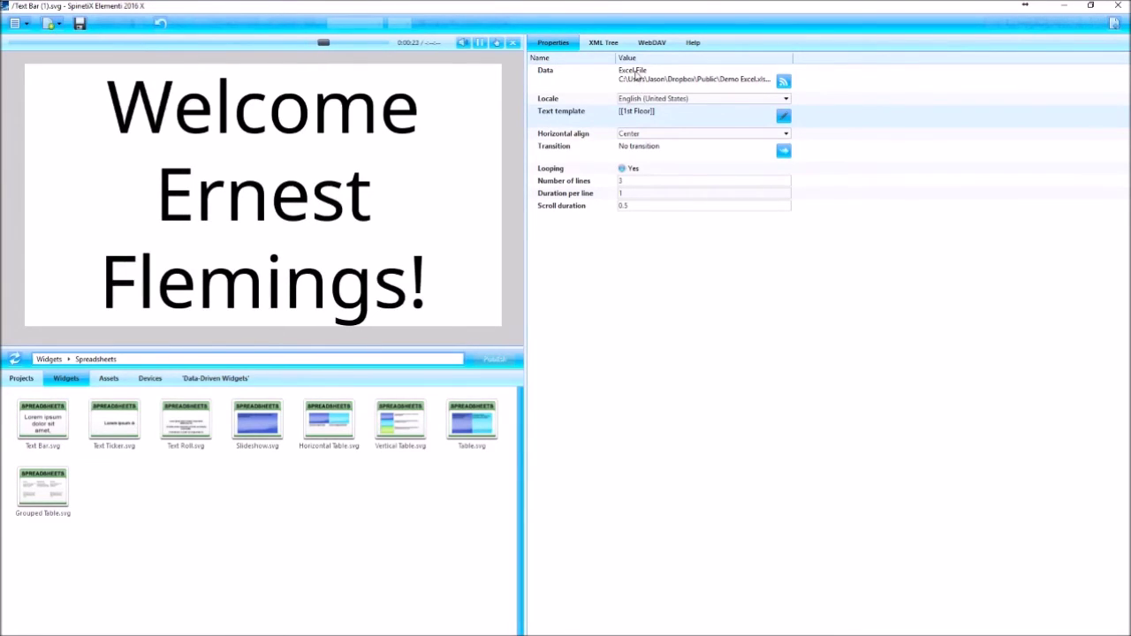
# Reopen the Text Bar's Data Properties and change the channel to CSV File.
pyautogui.doubleClick(636, 76)
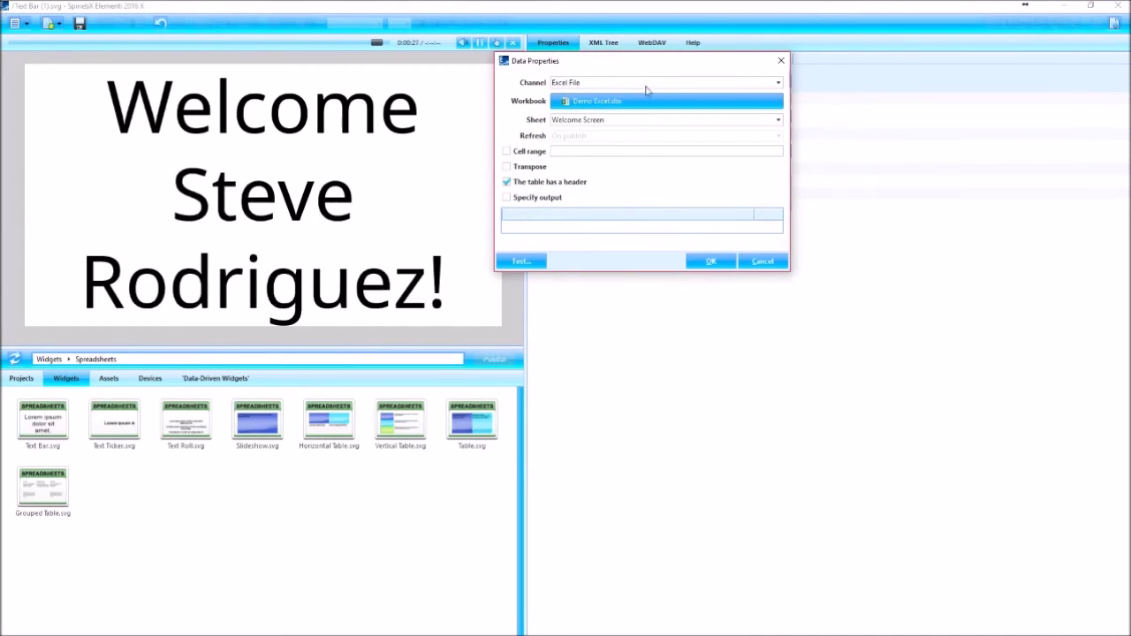
pyautogui.click(648, 83)
pyautogui.click(619, 94)
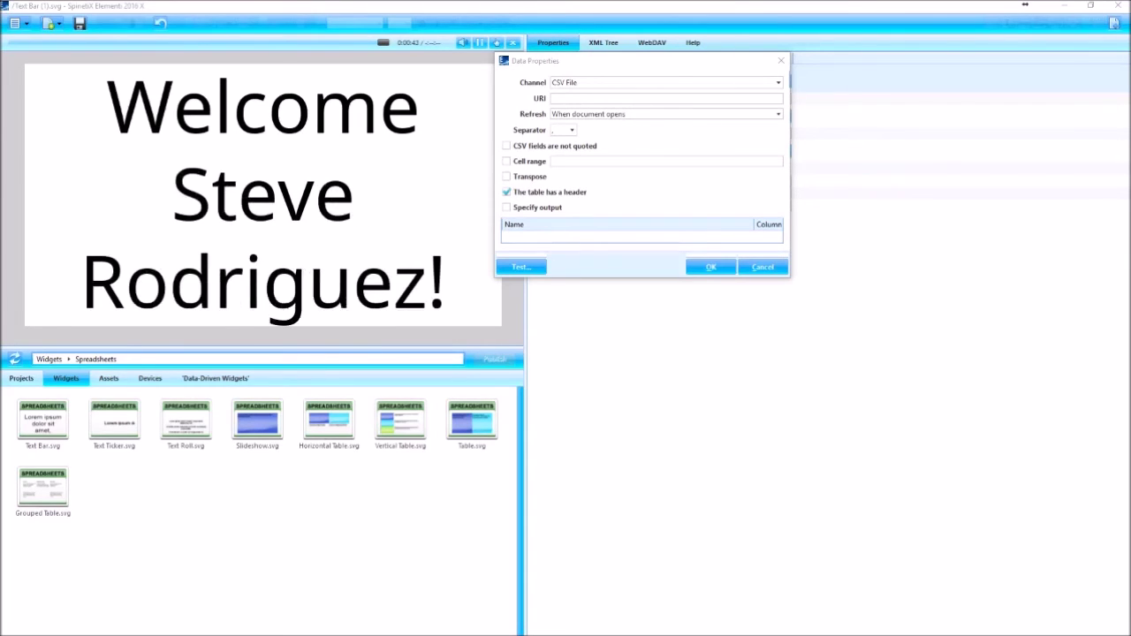
# Copy the public link of Dropbox\Public\Demo CSV.csv and focus the URI field.
pyautogui.moveTo(1130, 181); pyautogui.dragTo(548, 186)
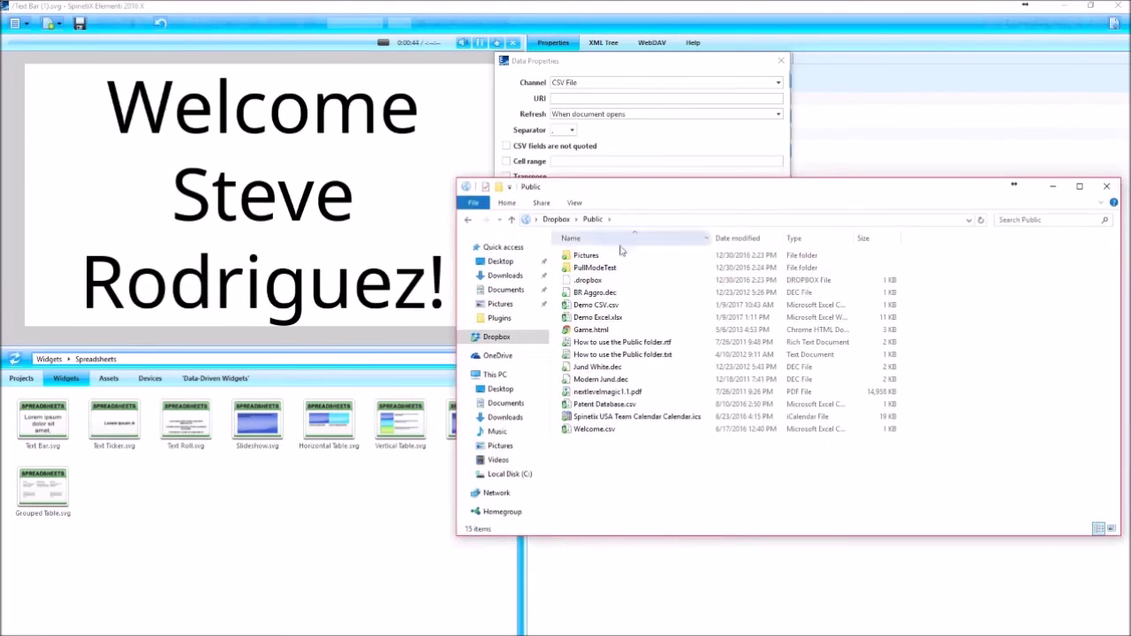
pyautogui.rightClick(597, 306)
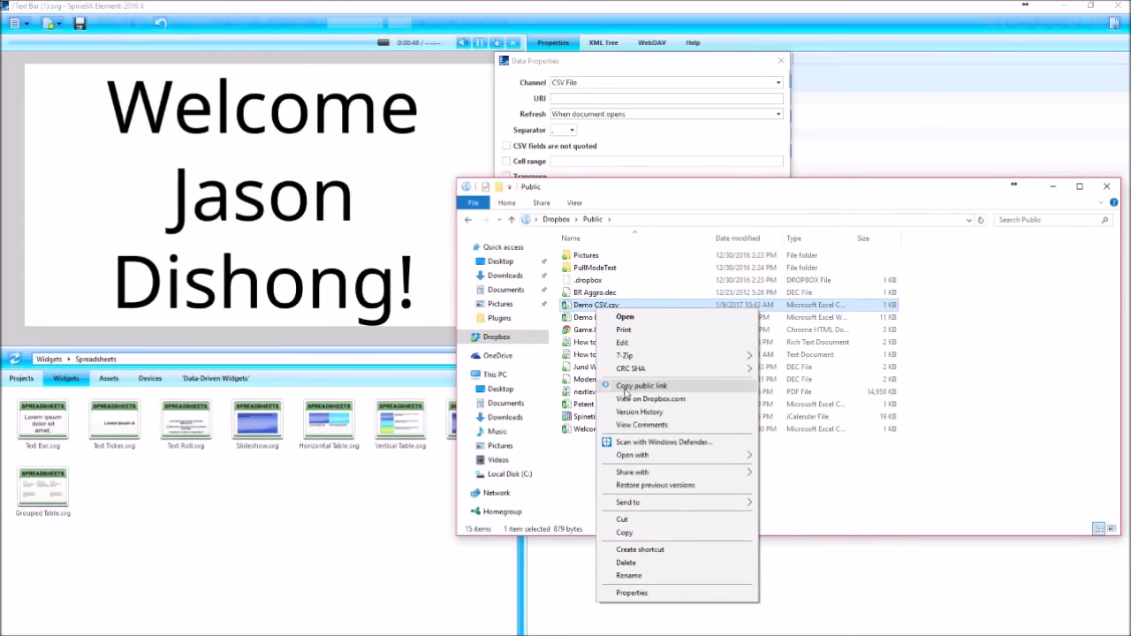
pyautogui.click(626, 390)
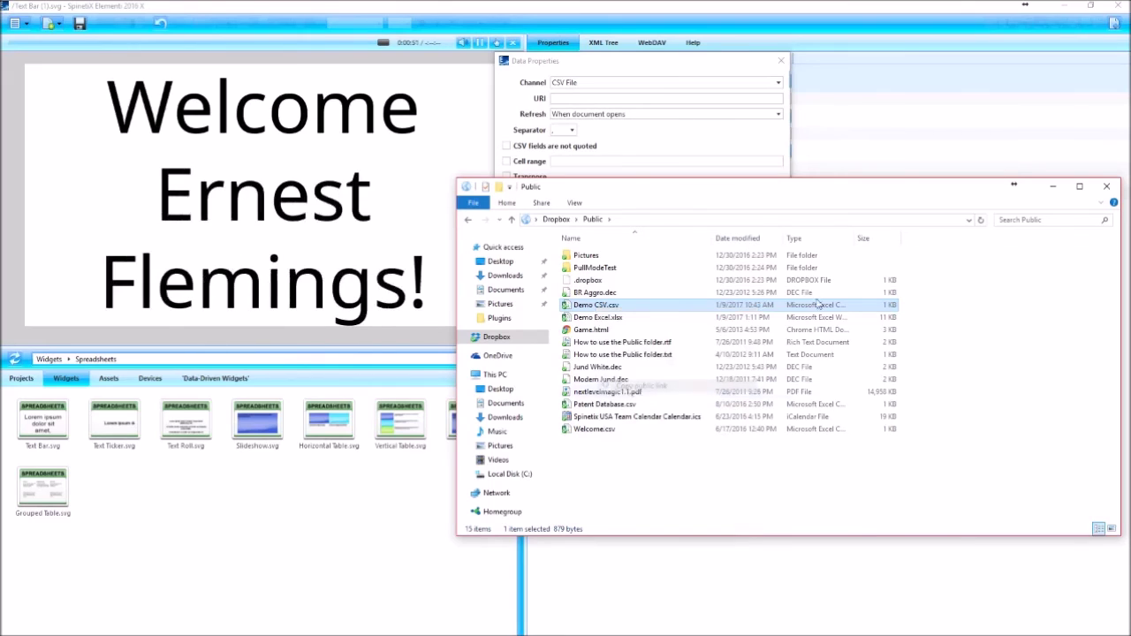
pyautogui.click(652, 99)
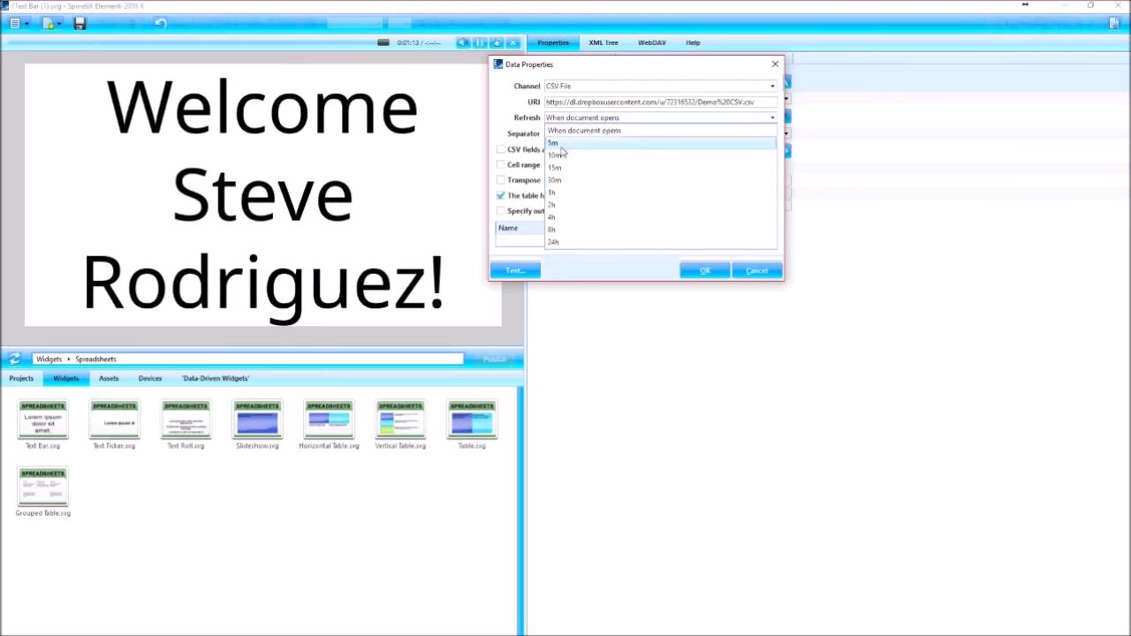
# Set the CSV File channel's refresh interval to 1h.
pyautogui.click(570, 195)
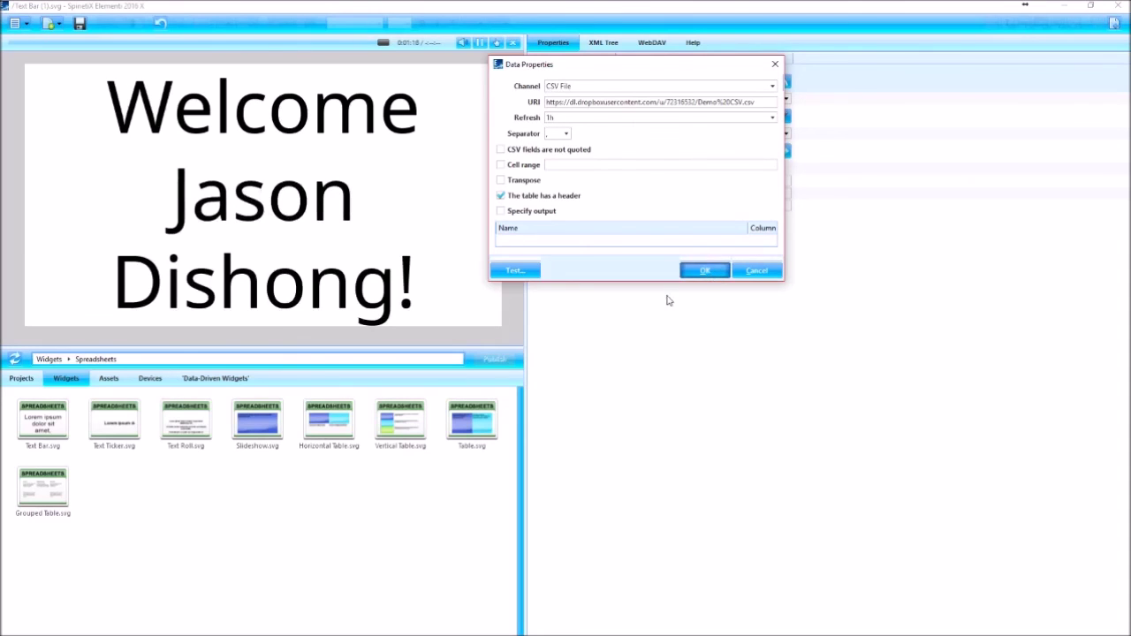
# Confirm the CSV data settings, then compare Demo CSV.csv in Excel with column A widened.
pyautogui.press('Return')
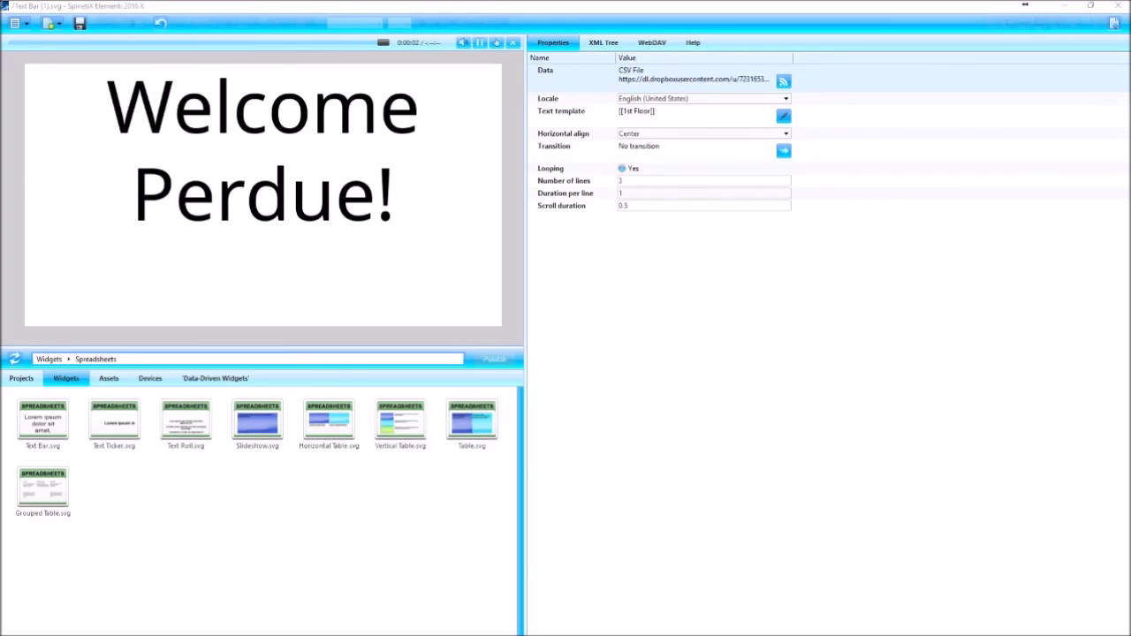
pyautogui.hotkey('alt', 'Tab')
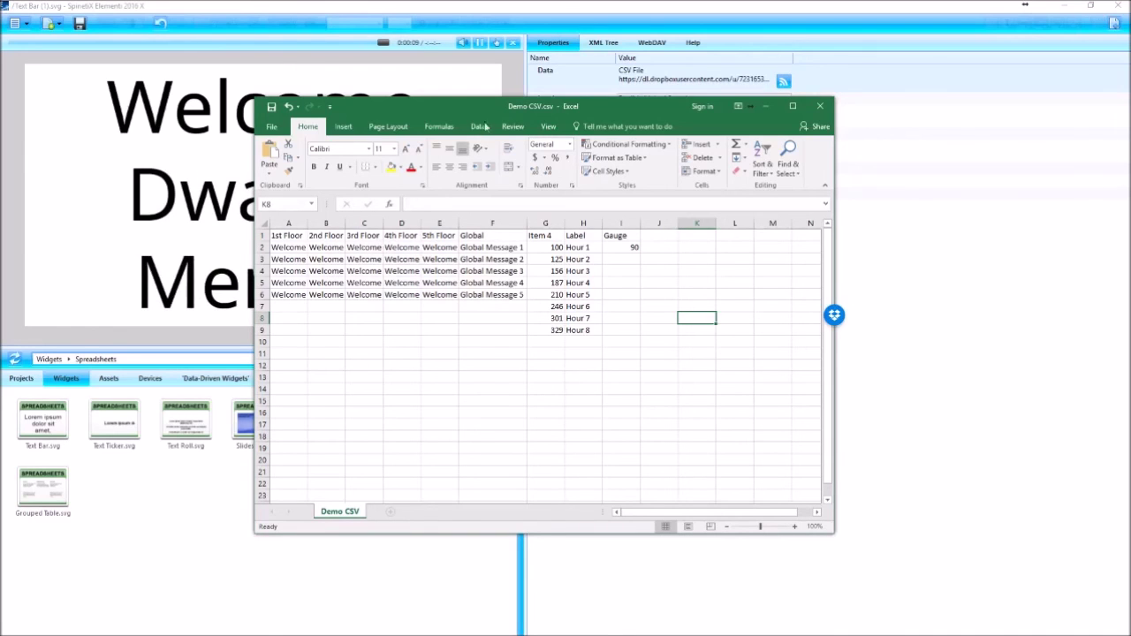
pyautogui.moveTo(480, 106); pyautogui.dragTo(476, 98)
pyautogui.moveTo(304, 214); pyautogui.dragTo(480, 213)
pyautogui.click(769, 98)
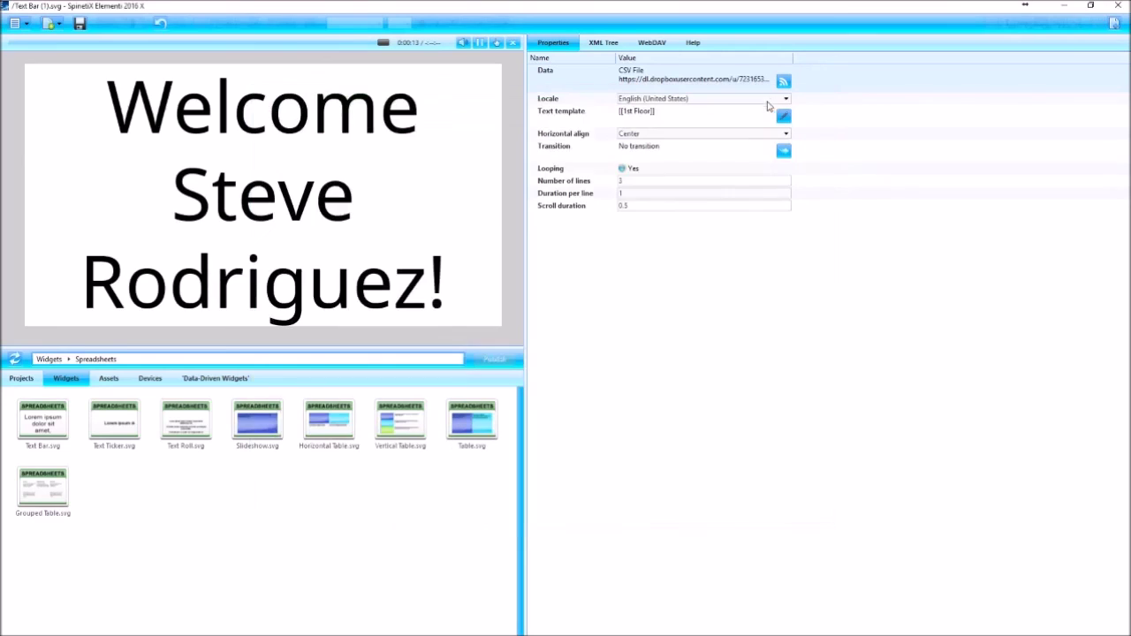